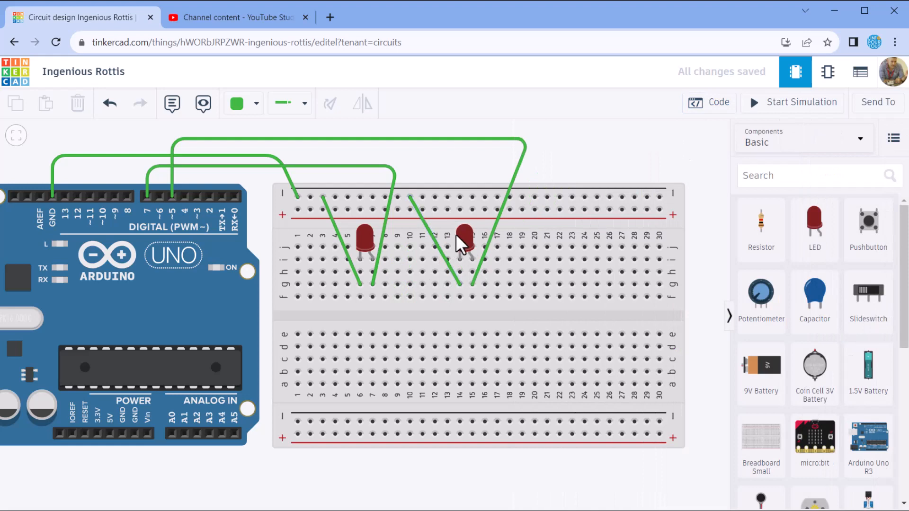
- Delete the second LED near column 15 and the two wires connected to it
{"action": "left_click", "coordinate": [464, 236]}
{"action": "key", "text": "Delete"}
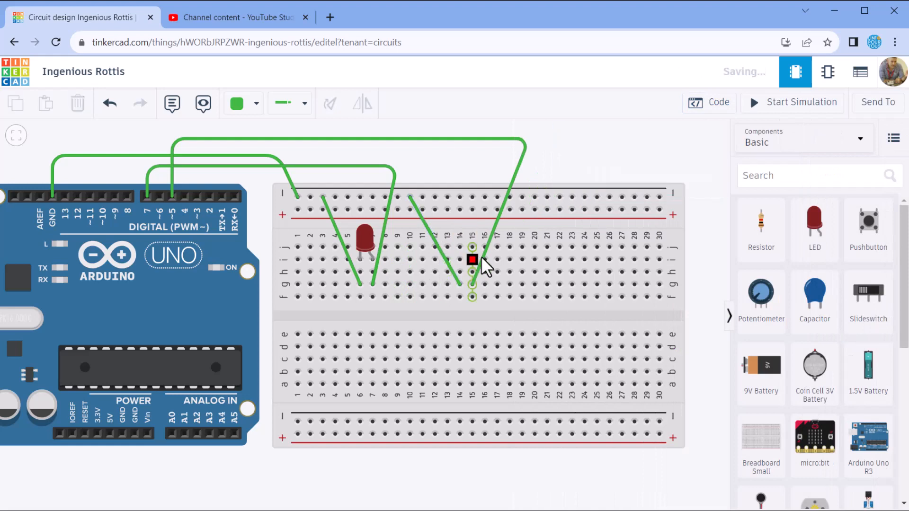
{"action": "left_click", "coordinate": [480, 263]}
{"action": "key", "text": "Delete"}
{"action": "left_click", "coordinate": [454, 272]}
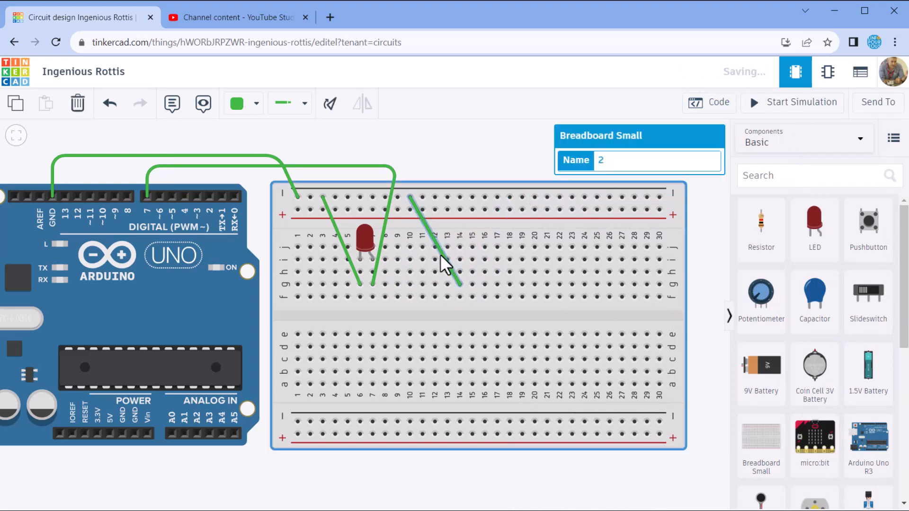
{"action": "left_click", "coordinate": [444, 258]}
{"action": "key", "text": "Delete"}
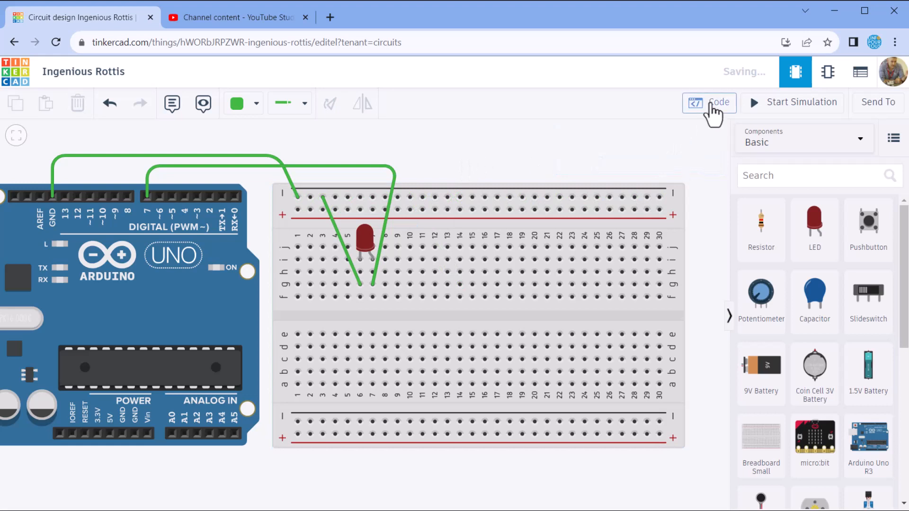
- Remove all code blocks inside the forever and on start blocks, and arrange the two empty blocks one above the other
{"action": "left_click", "coordinate": [710, 105]}
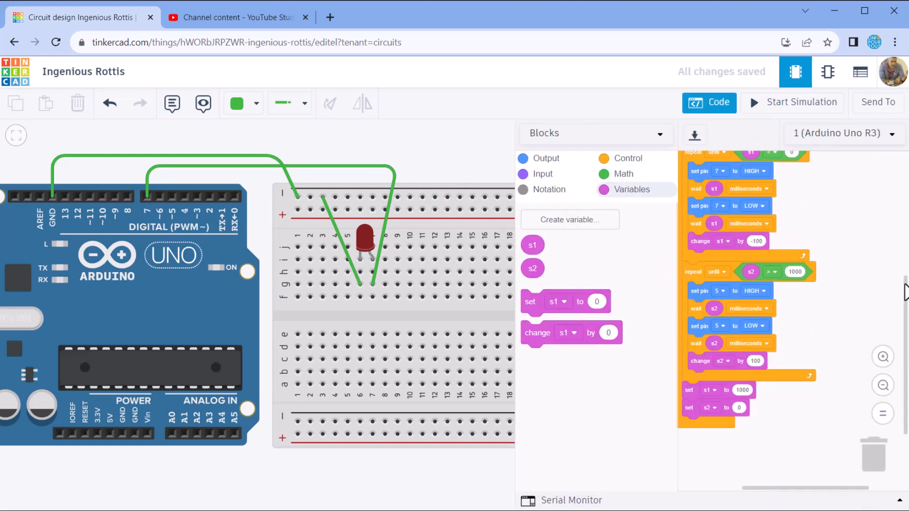
{"action": "left_click_drag", "start_coordinate": [904, 285], "coordinate": [904, 259]}
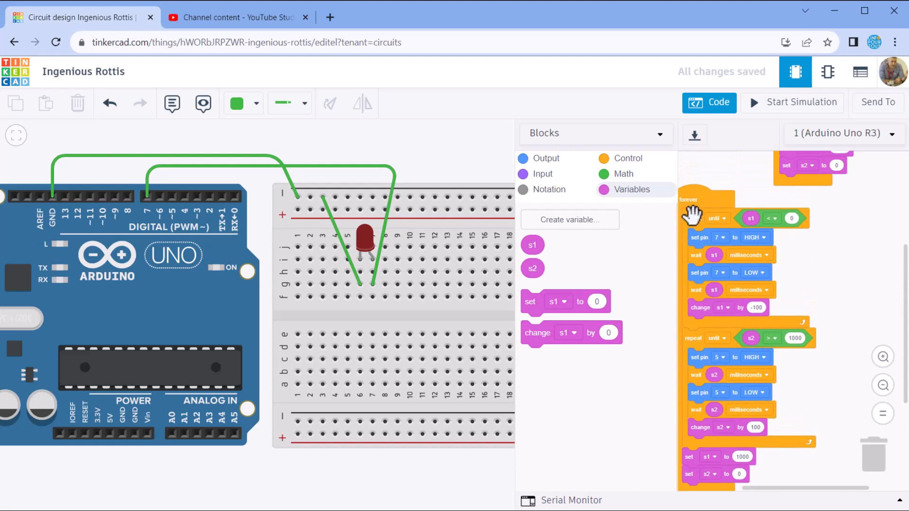
{"action": "left_click_drag", "start_coordinate": [690, 214], "coordinate": [580, 250]}
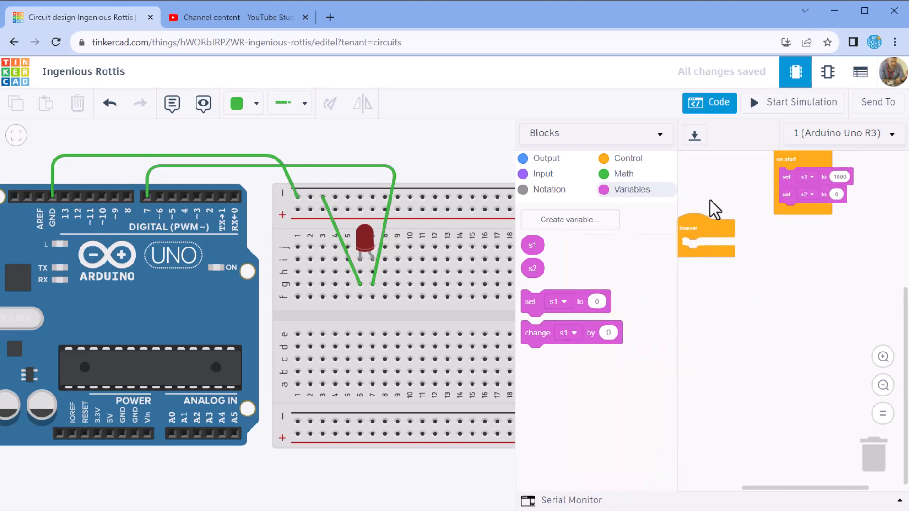
{"action": "left_click_drag", "start_coordinate": [691, 217], "coordinate": [718, 271]}
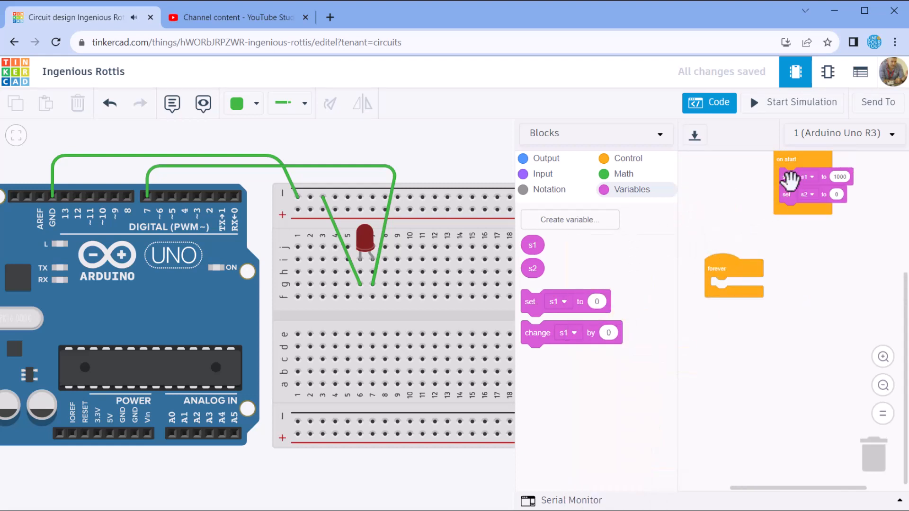
{"action": "left_click_drag", "start_coordinate": [786, 177], "coordinate": [582, 234]}
{"action": "left_click_drag", "start_coordinate": [823, 152], "coordinate": [744, 204]}
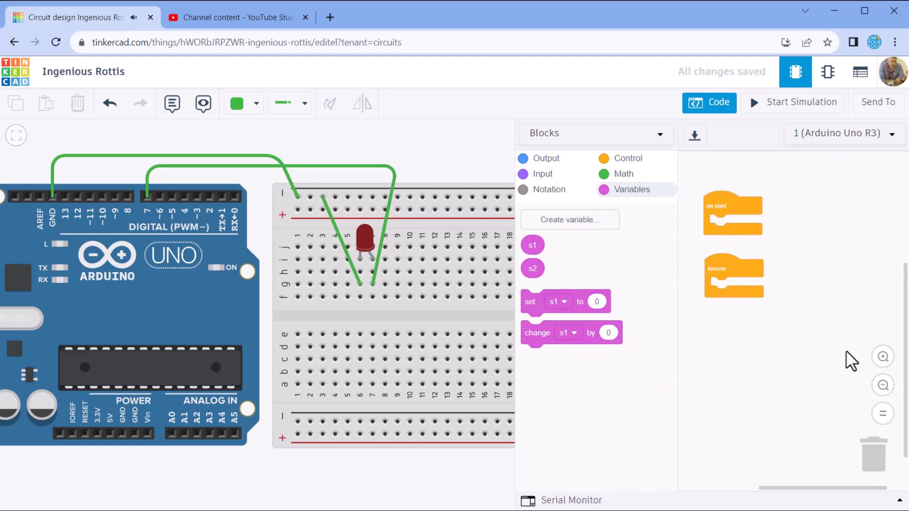
{"action": "left_click", "coordinate": [883, 356]}
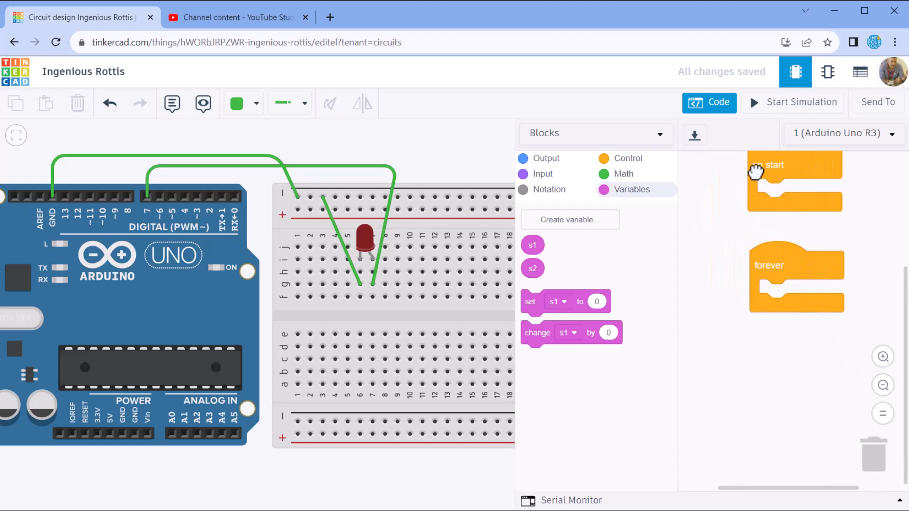
{"action": "left_click_drag", "start_coordinate": [754, 170], "coordinate": [727, 196]}
{"action": "left_click_drag", "start_coordinate": [770, 261], "coordinate": [748, 270]}
{"action": "left_click", "coordinate": [722, 109]}
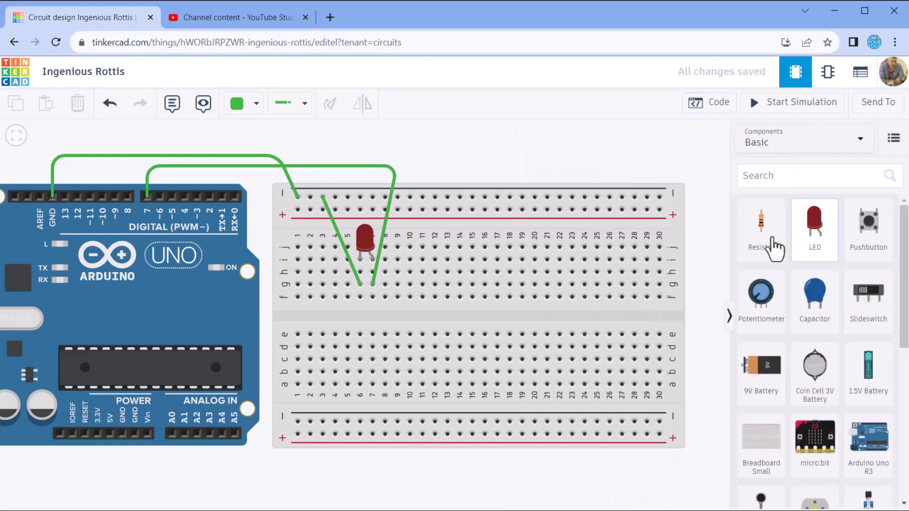
- Place a resistor above the breadboard and rotate it to lie horizontally
{"action": "left_click_drag", "start_coordinate": [767, 229], "coordinate": [462, 160]}
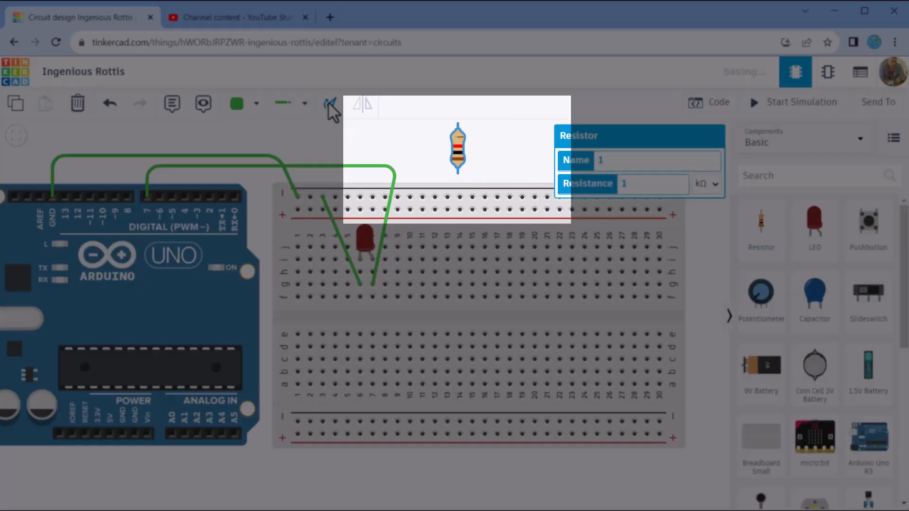
{"action": "left_click", "coordinate": [329, 102]}
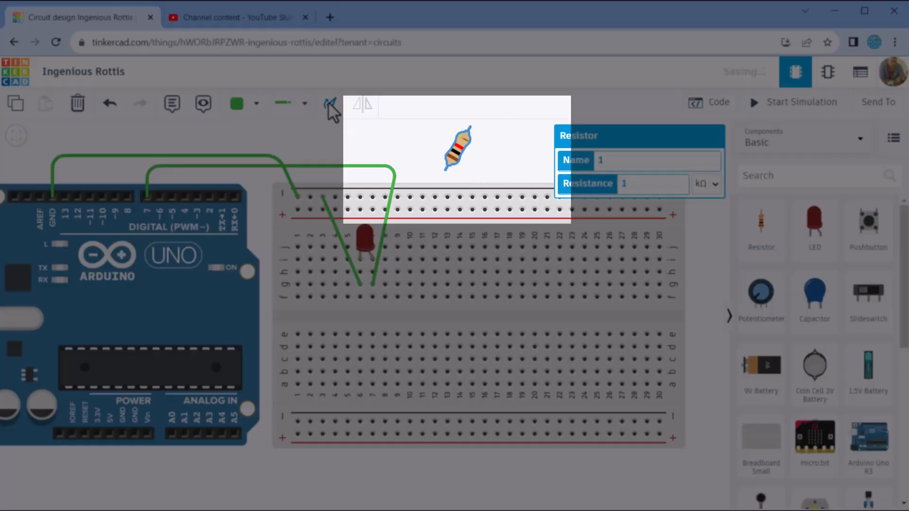
{"action": "left_click", "coordinate": [329, 103]}
{"action": "left_click", "coordinate": [328, 103]}
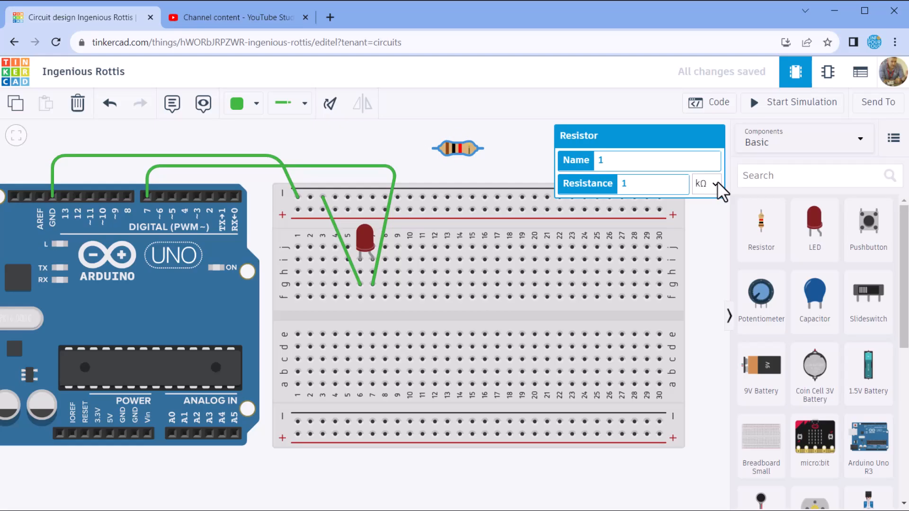
- Set the resistor's resistance to 220 Ω
{"action": "left_click", "coordinate": [715, 185]}
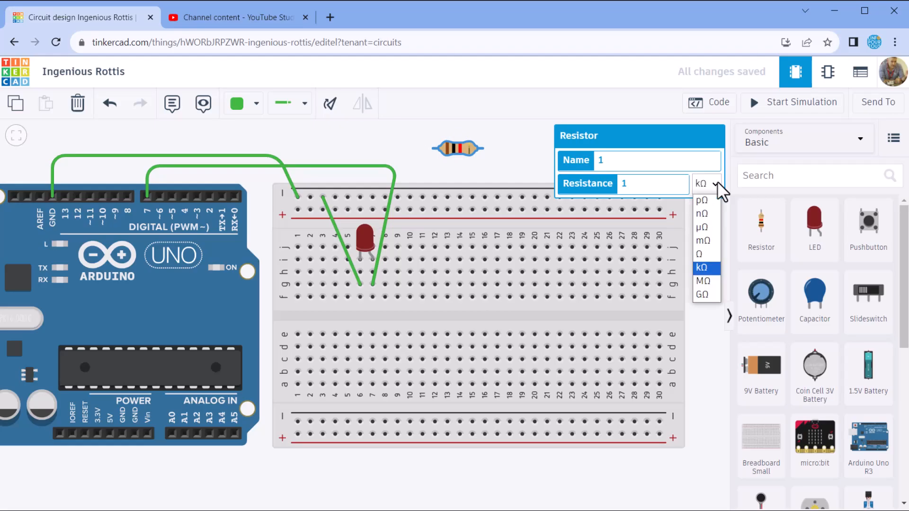
{"action": "left_click", "coordinate": [703, 256]}
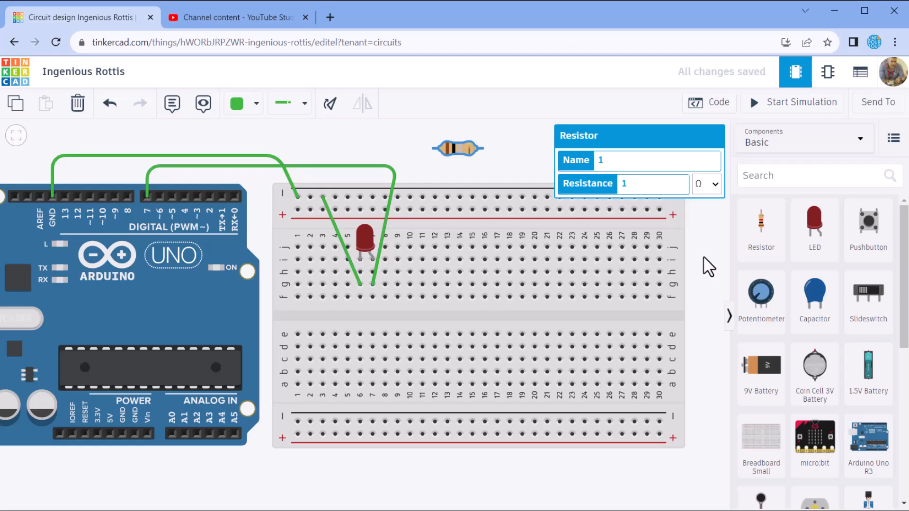
{"action": "left_click", "coordinate": [638, 183]}
{"action": "type", "text": "220"}
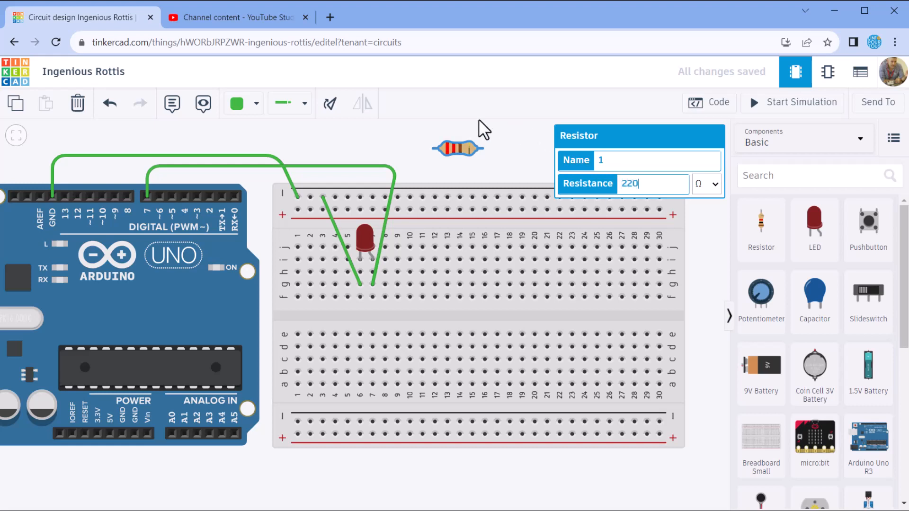
- Insert the resistor in row g across columns 7 to 11, and move the pin 7 wire's breadboard end to column 11, row h
{"action": "left_click", "coordinate": [462, 161]}
{"action": "mouse_move", "coordinate": [457, 152]}
{"action": "left_mouse_down"}
{"action": "mouse_move", "coordinate": [452, 242]}
{"action": "mouse_move", "coordinate": [415, 286]}
{"action": "mouse_move", "coordinate": [393, 287]}
{"action": "left_mouse_up"}
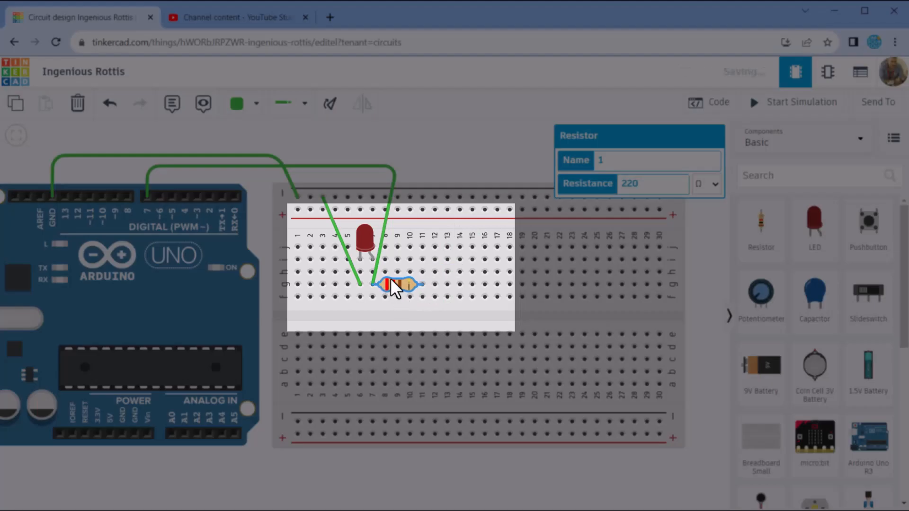
{"action": "left_click", "coordinate": [378, 264]}
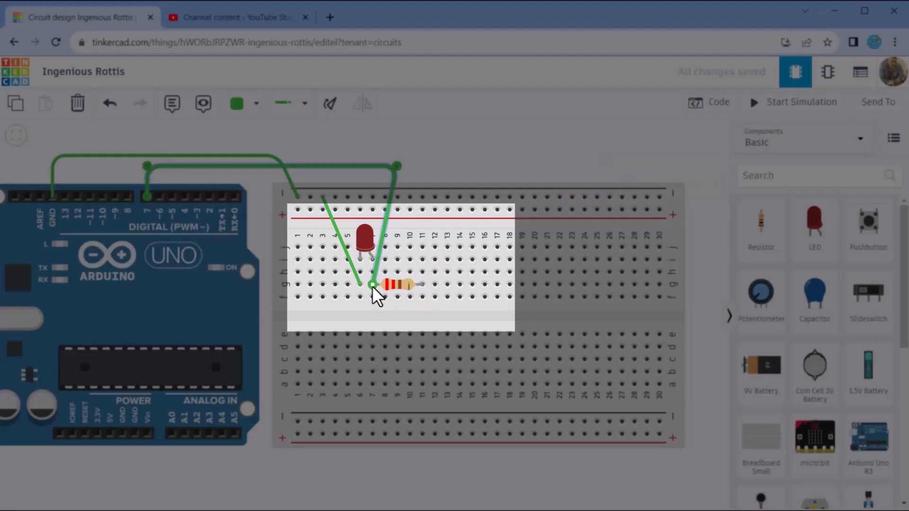
{"action": "left_click_drag", "start_coordinate": [371, 284], "coordinate": [422, 268]}
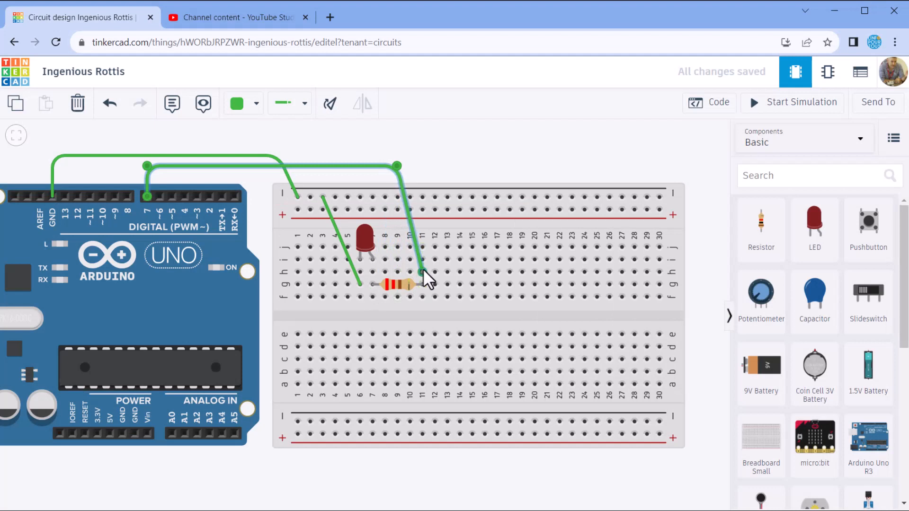
{"action": "left_click", "coordinate": [470, 139]}
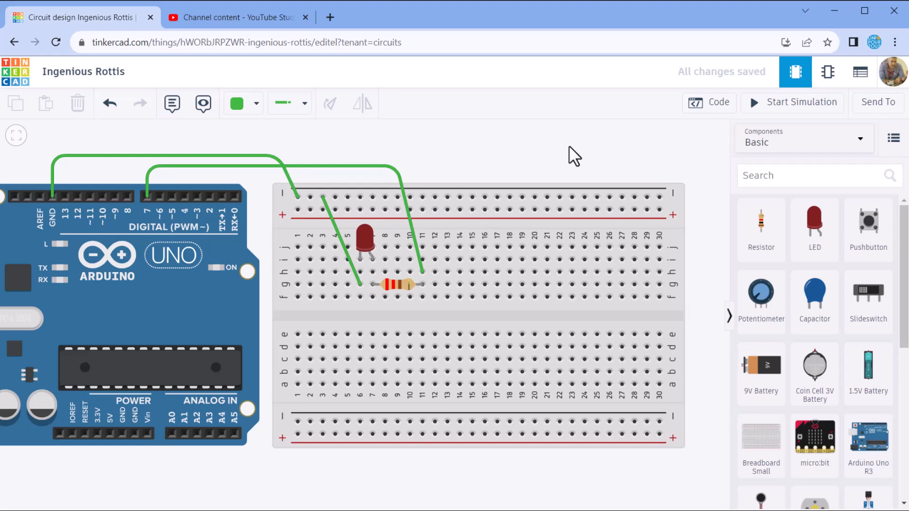
- Add a block setting pin 7 to HIGH and a 1-second wait inside the forever block
{"action": "left_click", "coordinate": [716, 106]}
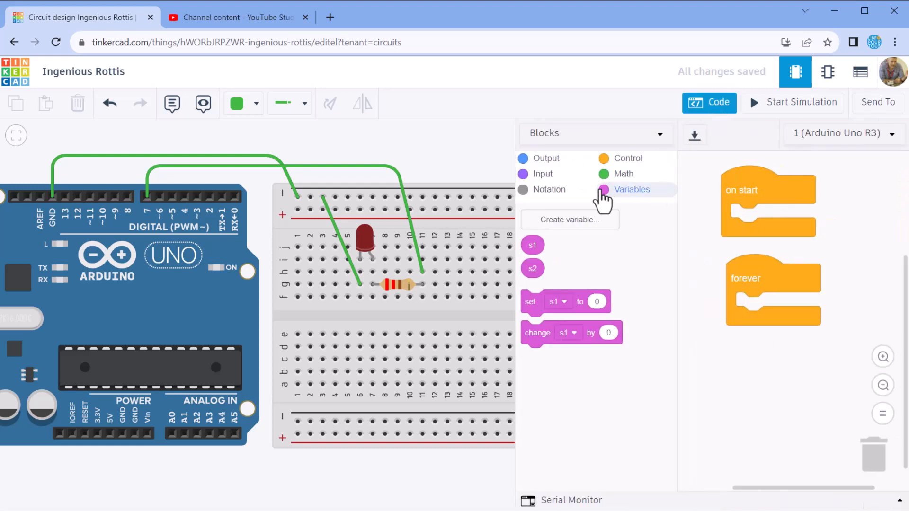
{"action": "left_click", "coordinate": [548, 159]}
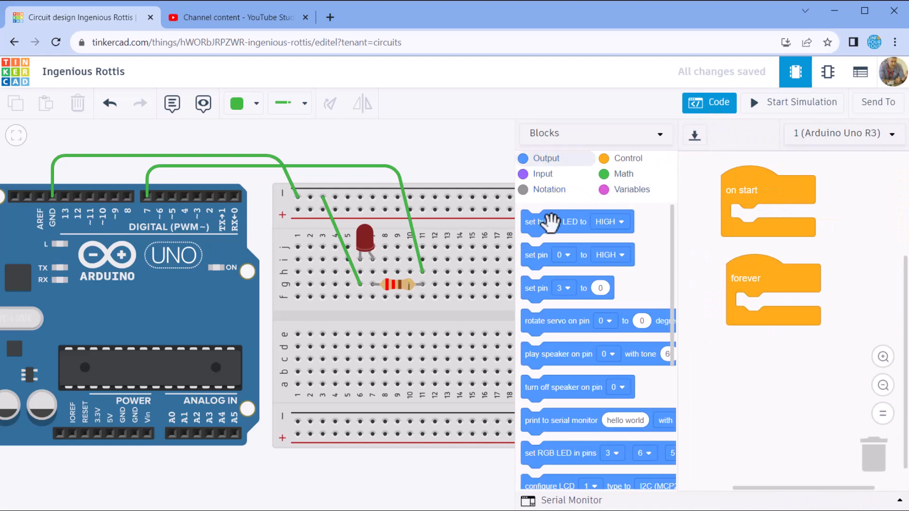
{"action": "left_click_drag", "start_coordinate": [544, 218], "coordinate": [783, 322]}
{"action": "left_click", "coordinate": [791, 308]}
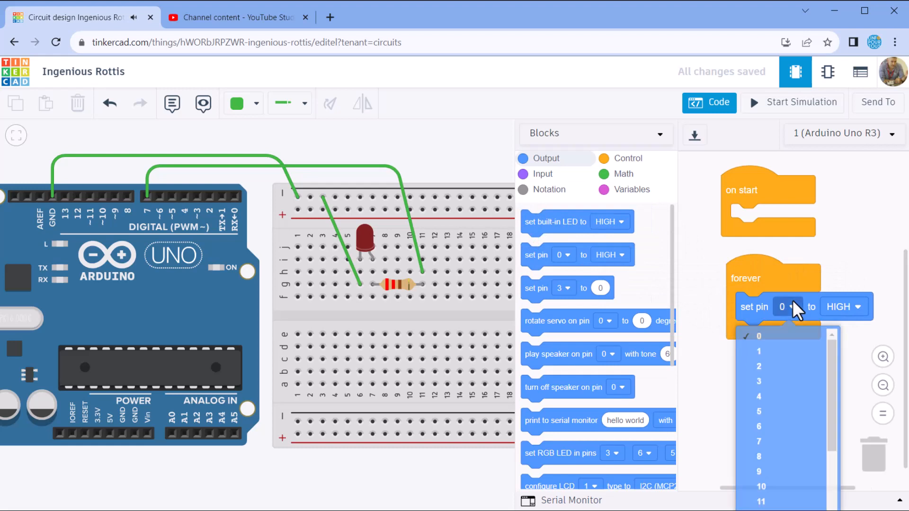
{"action": "left_click", "coordinate": [770, 445]}
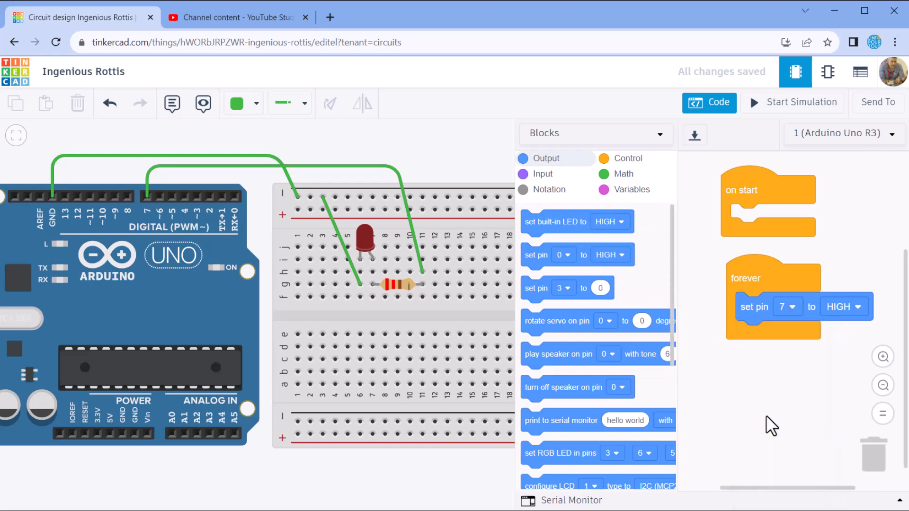
{"action": "left_click", "coordinate": [610, 161]}
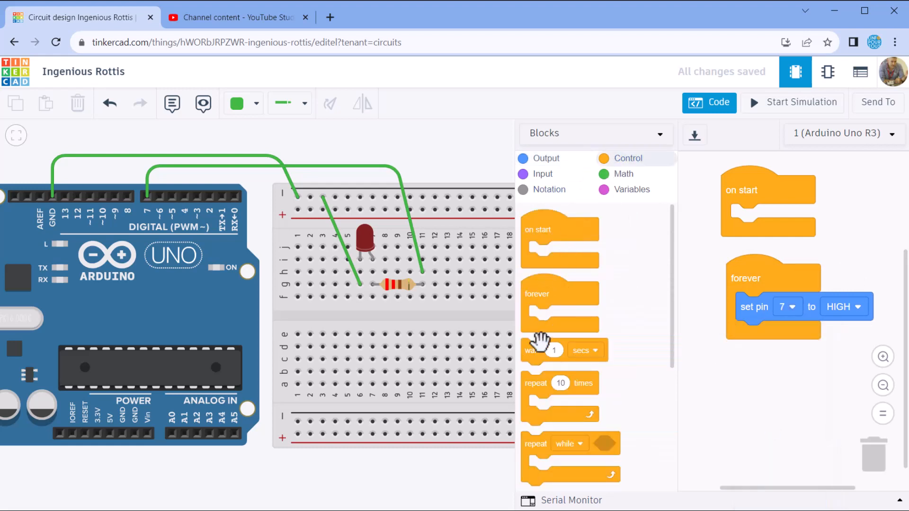
{"action": "left_click_drag", "start_coordinate": [534, 354], "coordinate": [750, 325]}
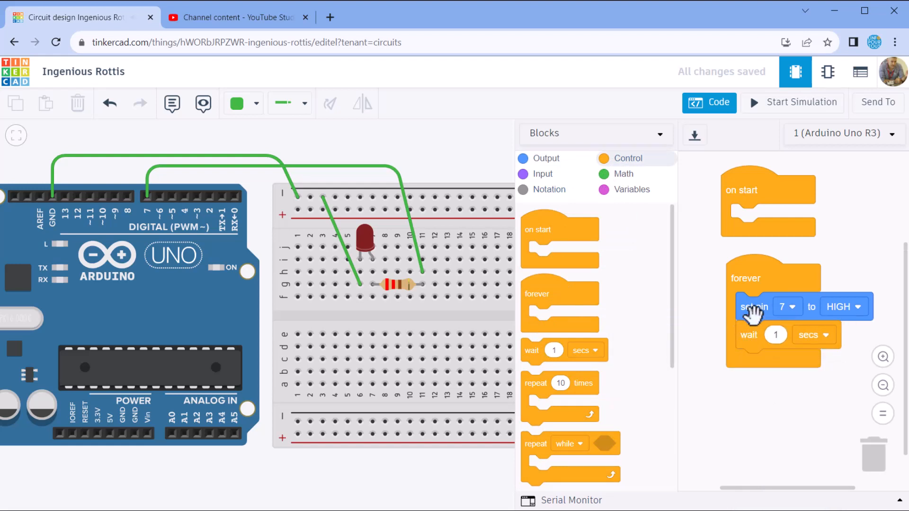
- Duplicate the set pin and wait blocks within the forever loop, and set the copied pin 7 block to LOW
{"action": "right_click", "coordinate": [752, 313]}
{"action": "left_click", "coordinate": [764, 325]}
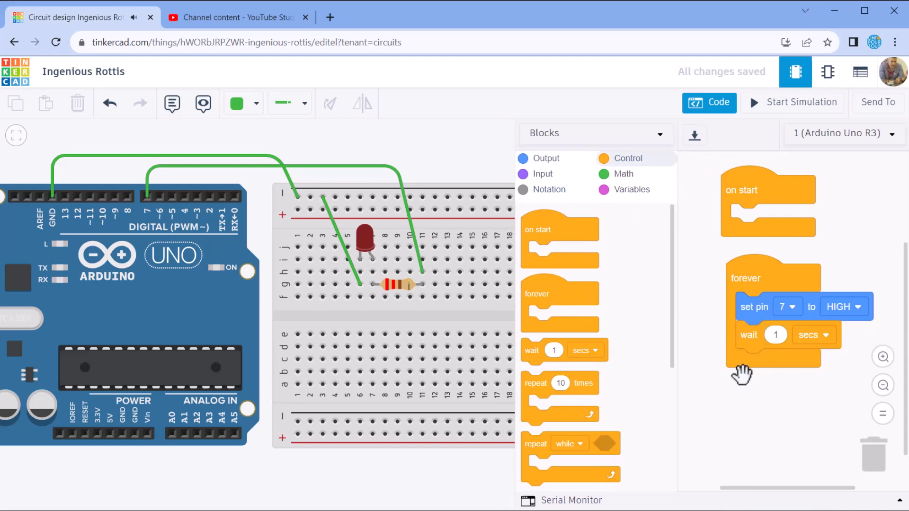
{"action": "left_click", "coordinate": [750, 371]}
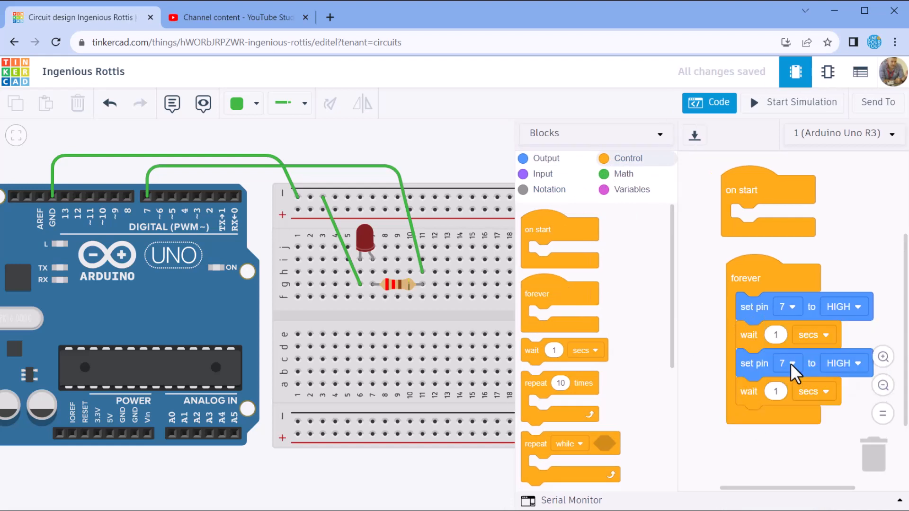
{"action": "left_click", "coordinate": [858, 363]}
{"action": "left_click", "coordinate": [831, 414]}
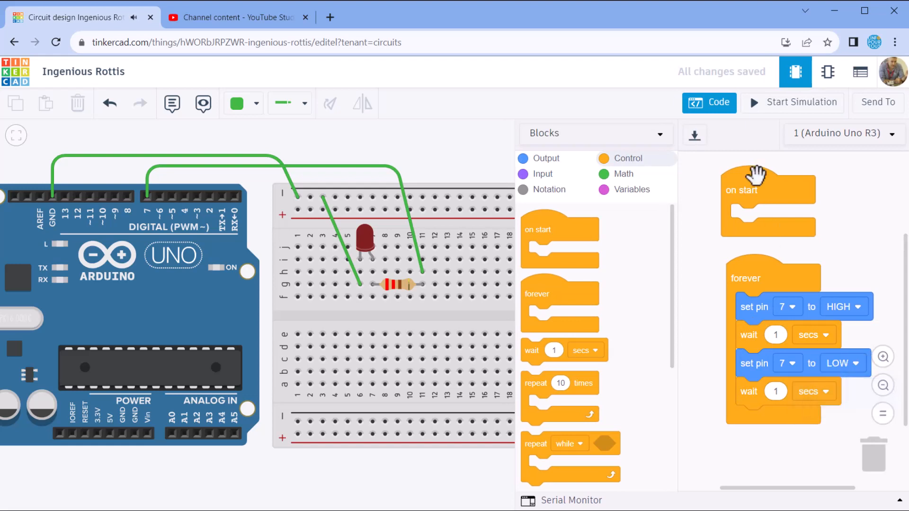
- Check the resistor and its pin 7 wire, and start the simulation of the LED blink program
{"action": "left_click", "coordinate": [723, 107]}
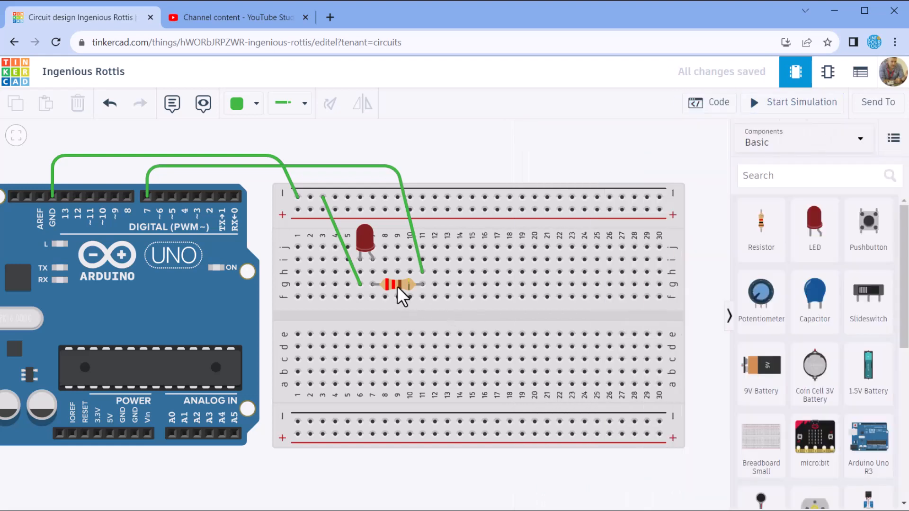
{"action": "left_click", "coordinate": [397, 288]}
{"action": "left_click", "coordinate": [421, 268]}
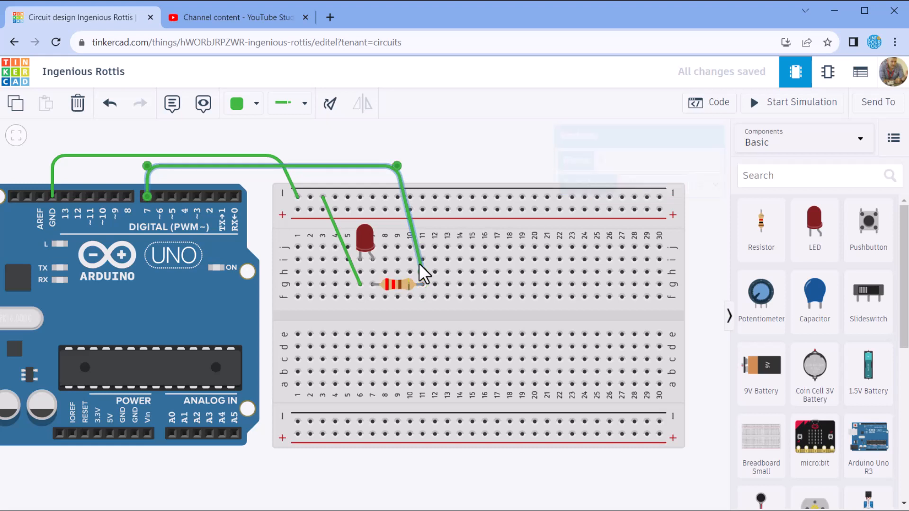
{"action": "left_click", "coordinate": [720, 107]}
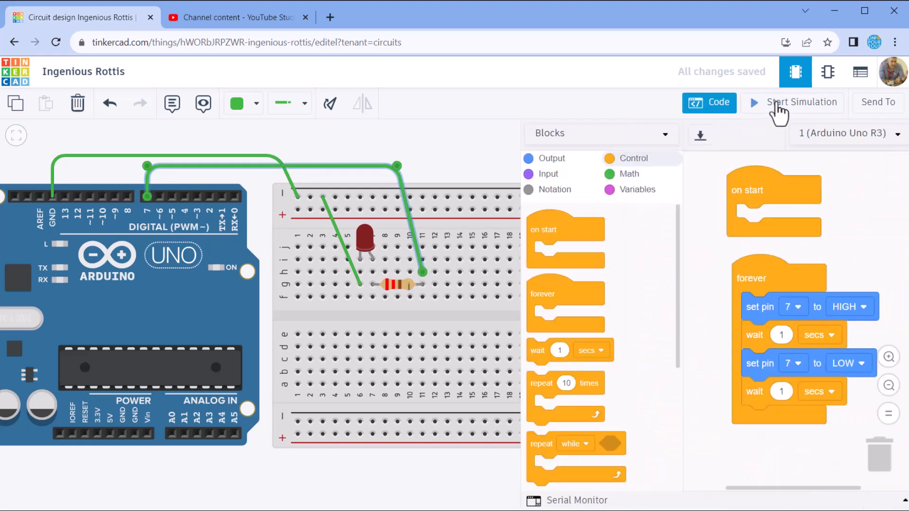
{"action": "left_click", "coordinate": [777, 107]}
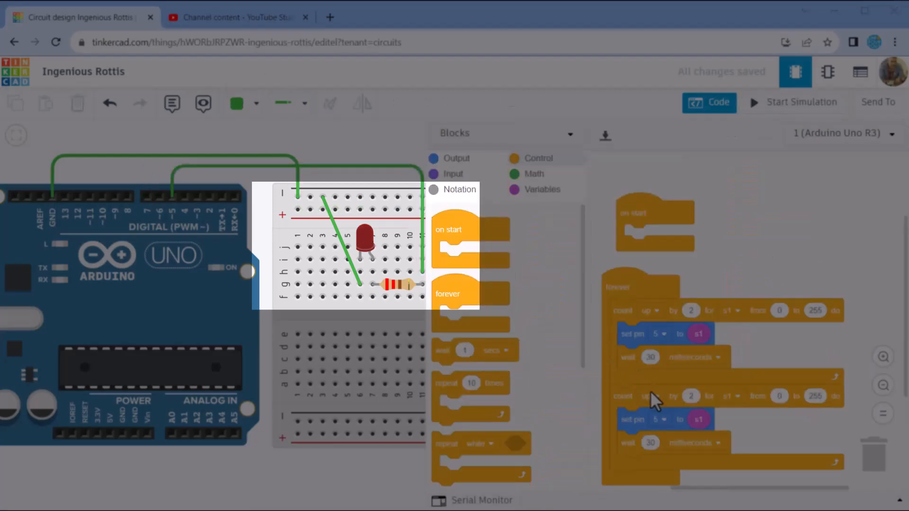
- Set the second count loop to count down from 255 to 0 and start the simulation
{"action": "left_click", "coordinate": [654, 393]}
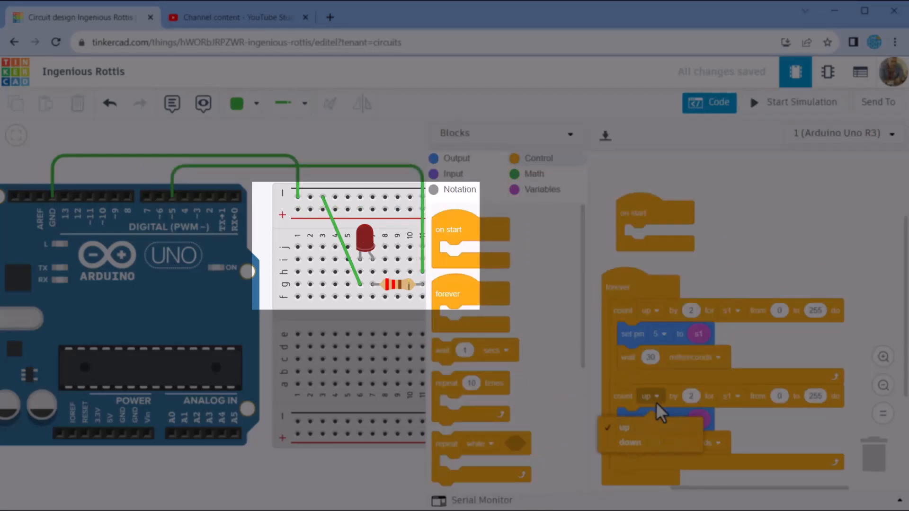
{"action": "left_click", "coordinate": [647, 437]}
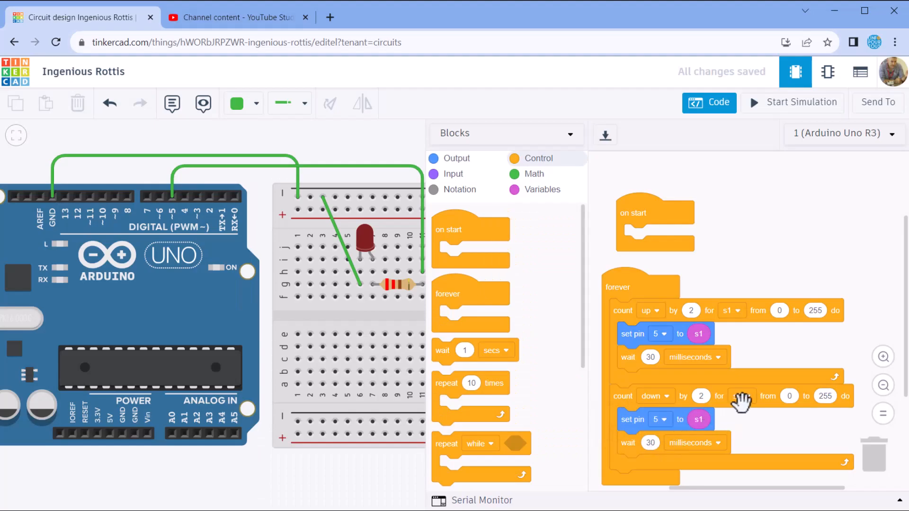
{"action": "left_click", "coordinate": [789, 396]}
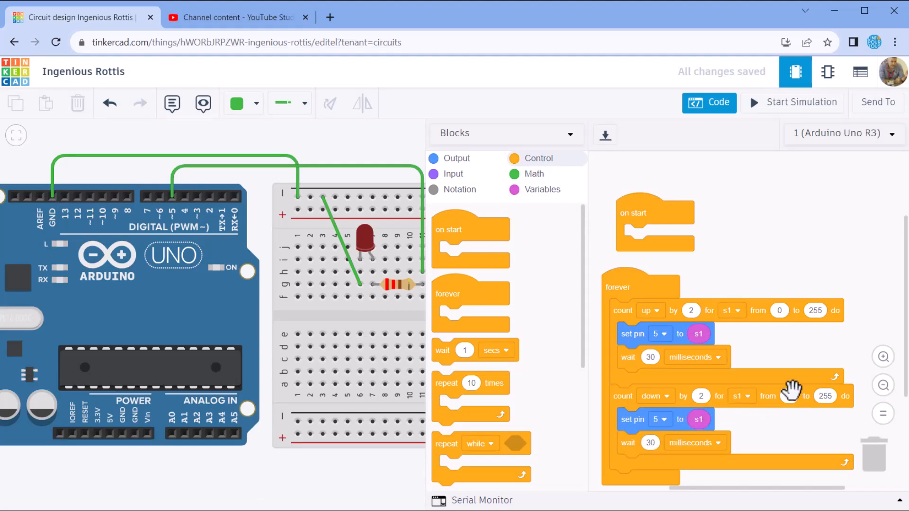
{"action": "type", "text": "255"}
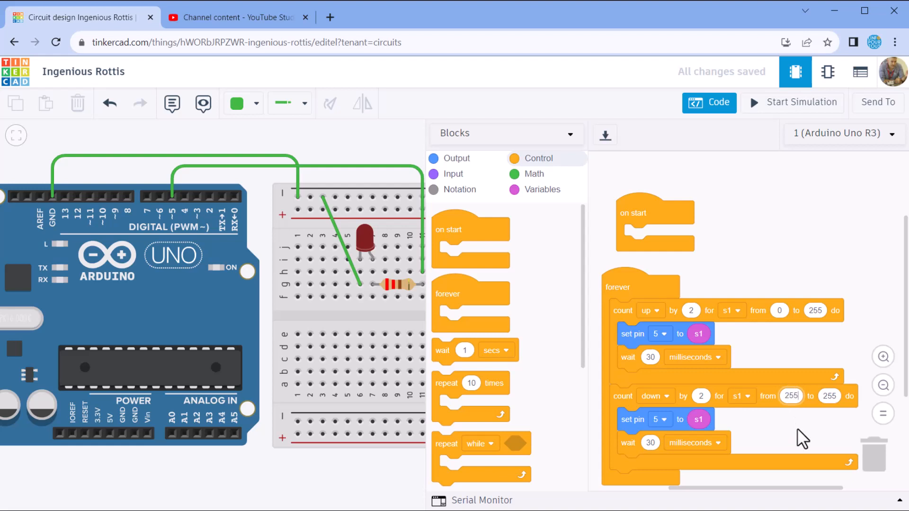
{"action": "key", "text": "Tab"}
{"action": "type", "text": "0"}
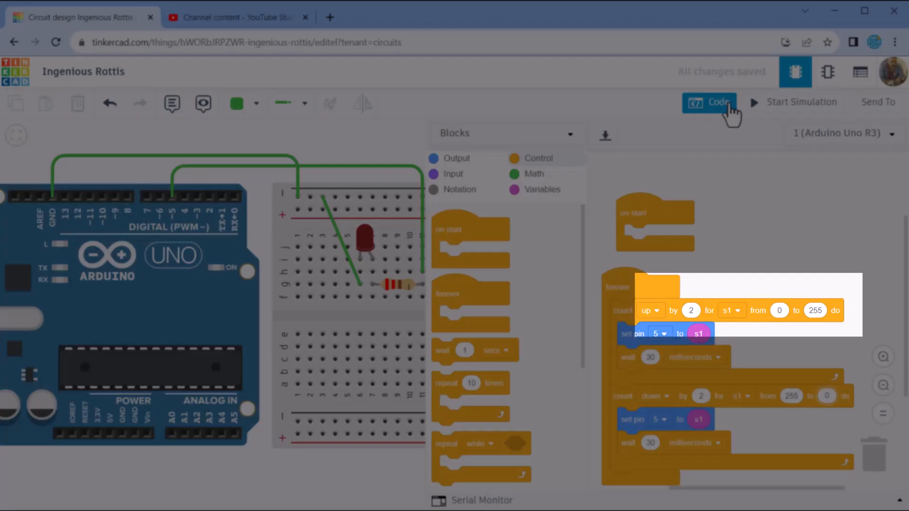
{"action": "left_click", "coordinate": [752, 108]}
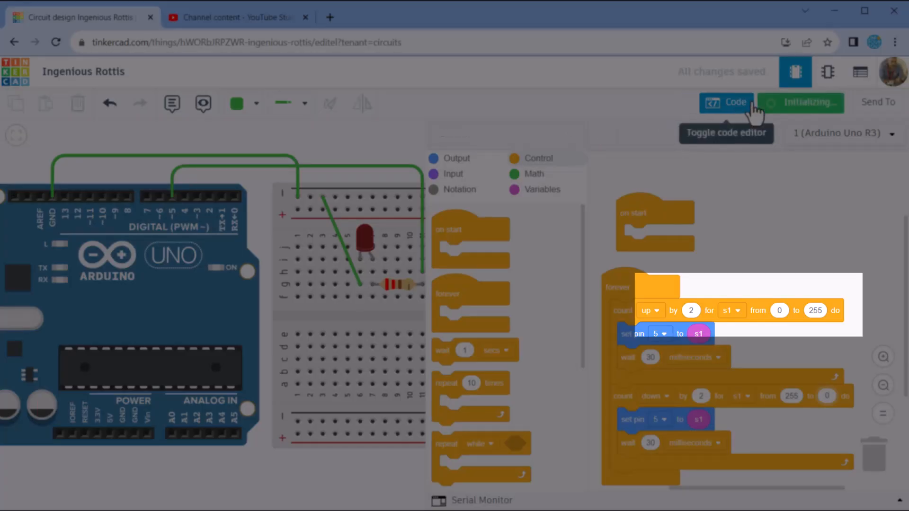